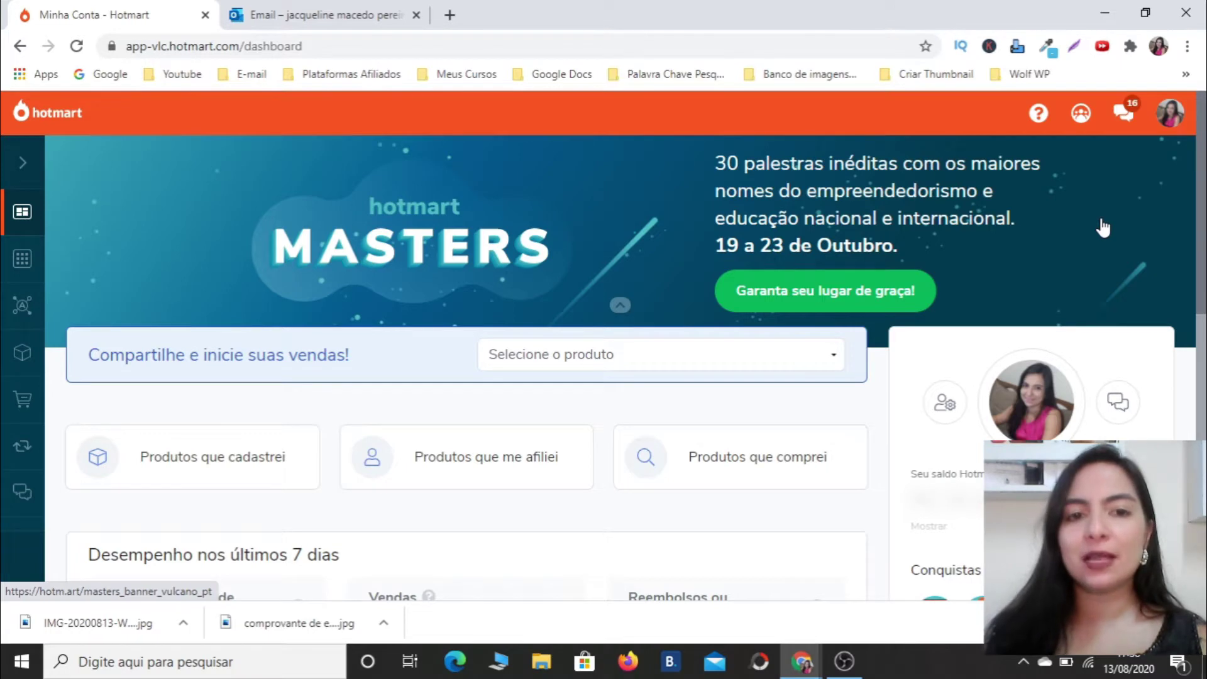
Go to Minha Conta and open the Dados Pessoais tab.
click(1171, 117)
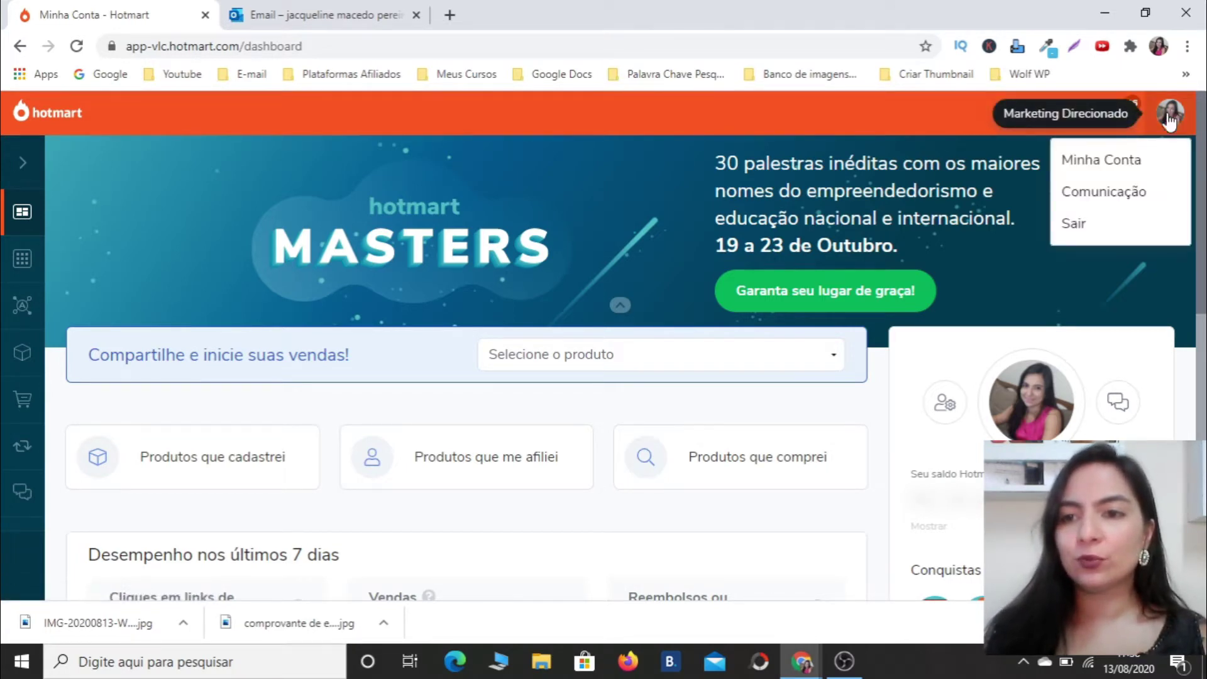
click(1141, 161)
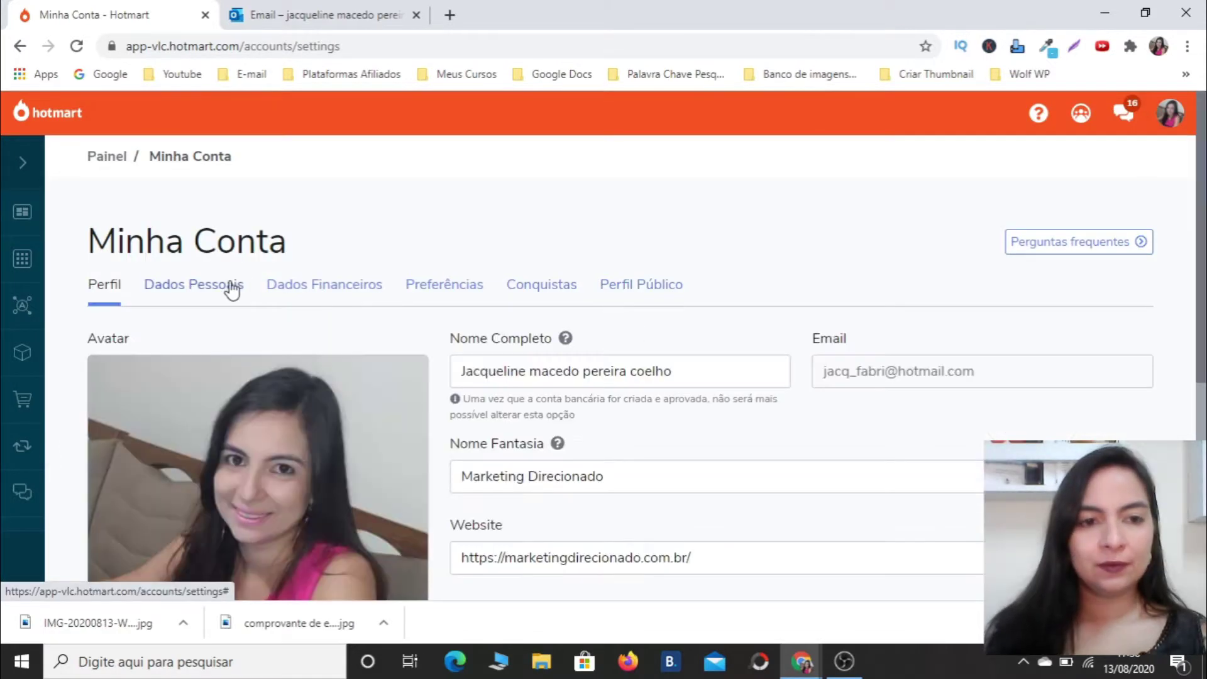
click(231, 288)
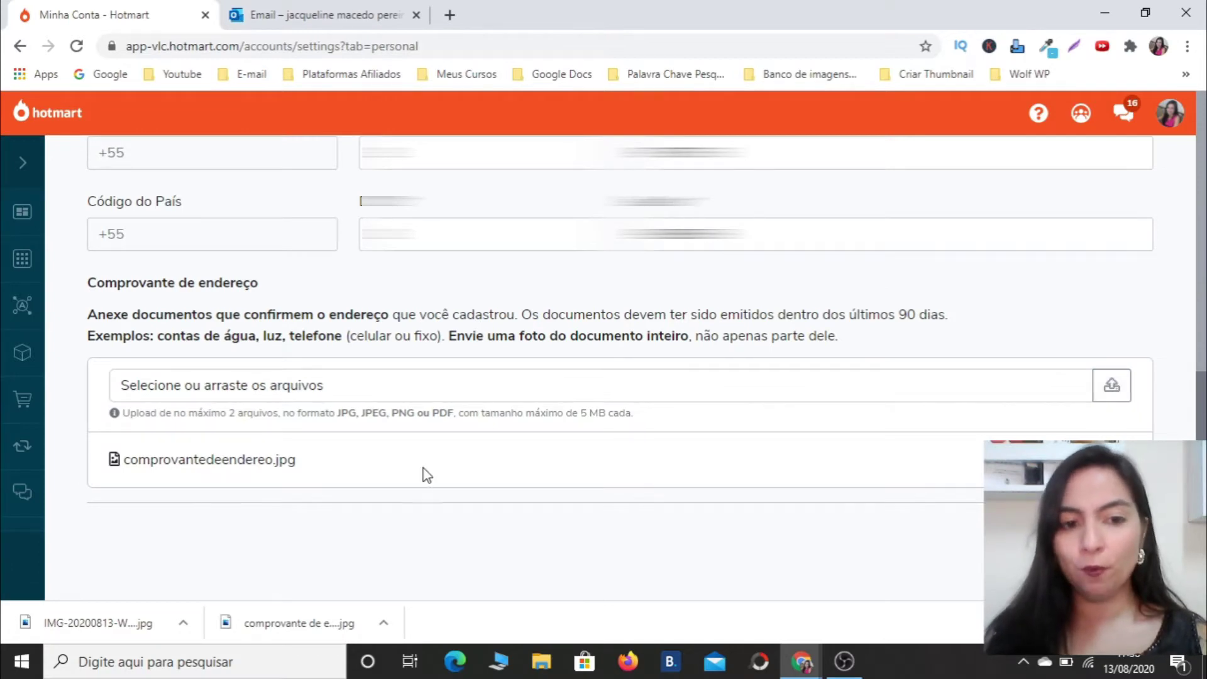
Save the personal data and address proof, confirming the information is correct with Sim.
click(1068, 528)
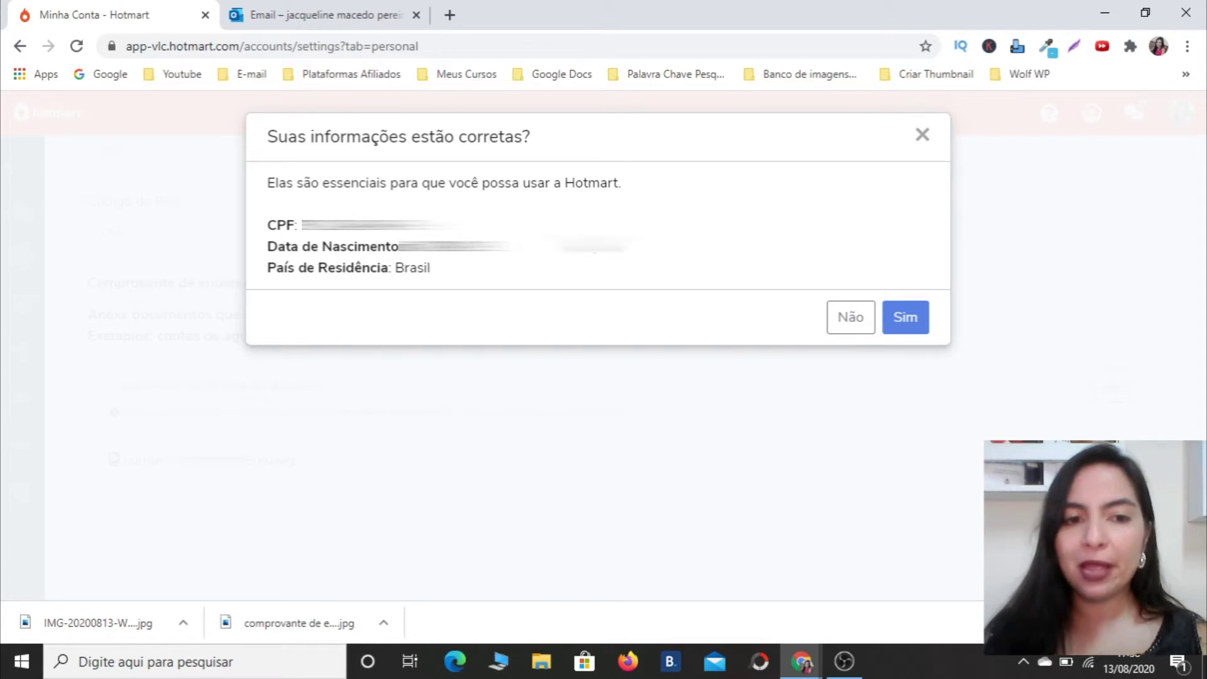
click(910, 321)
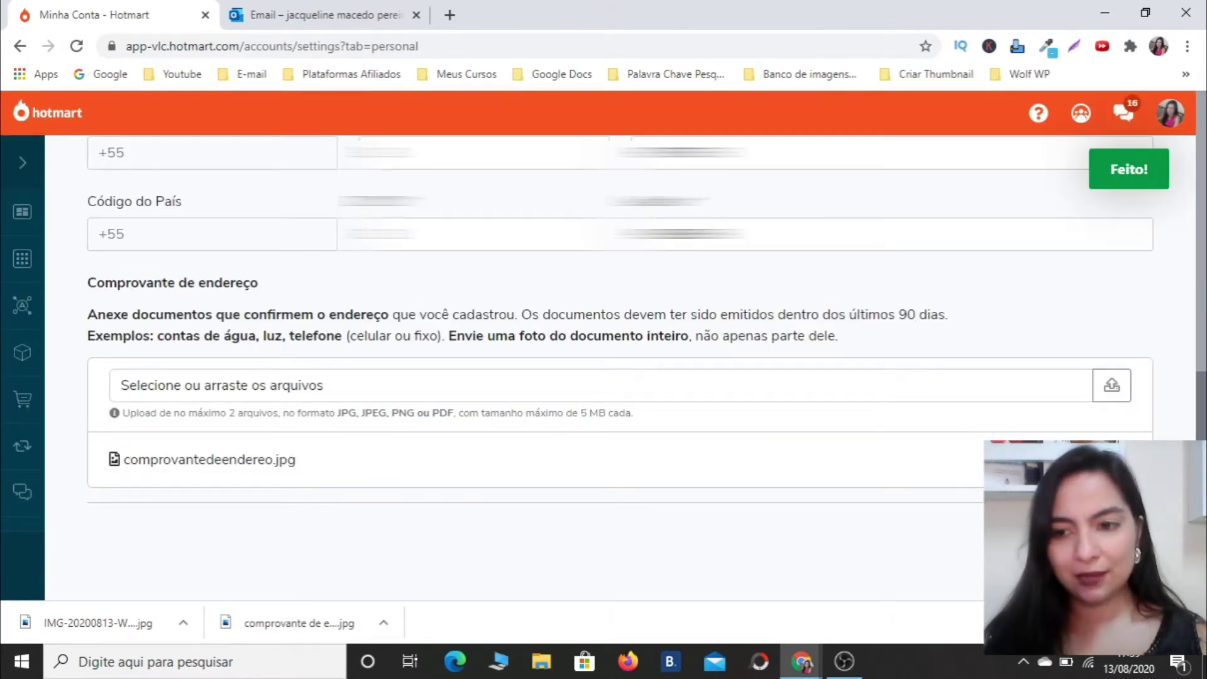
scroll(1190, 343, up, 10)
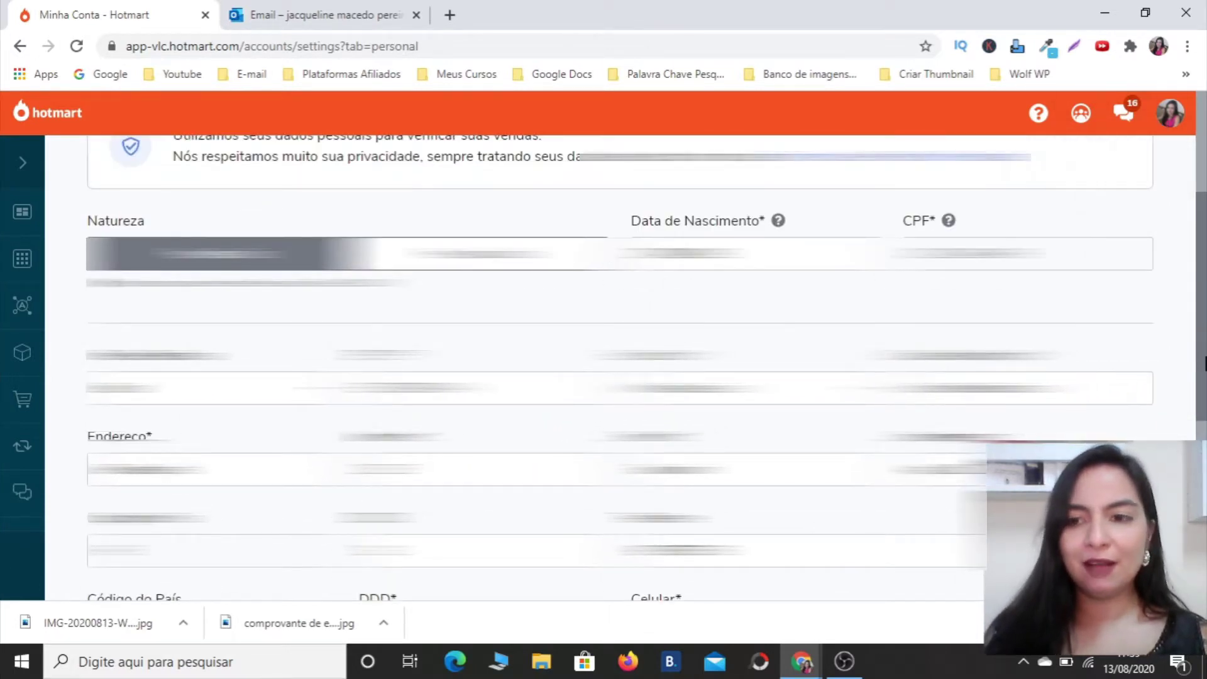
scroll(1190, 343, up, 3)
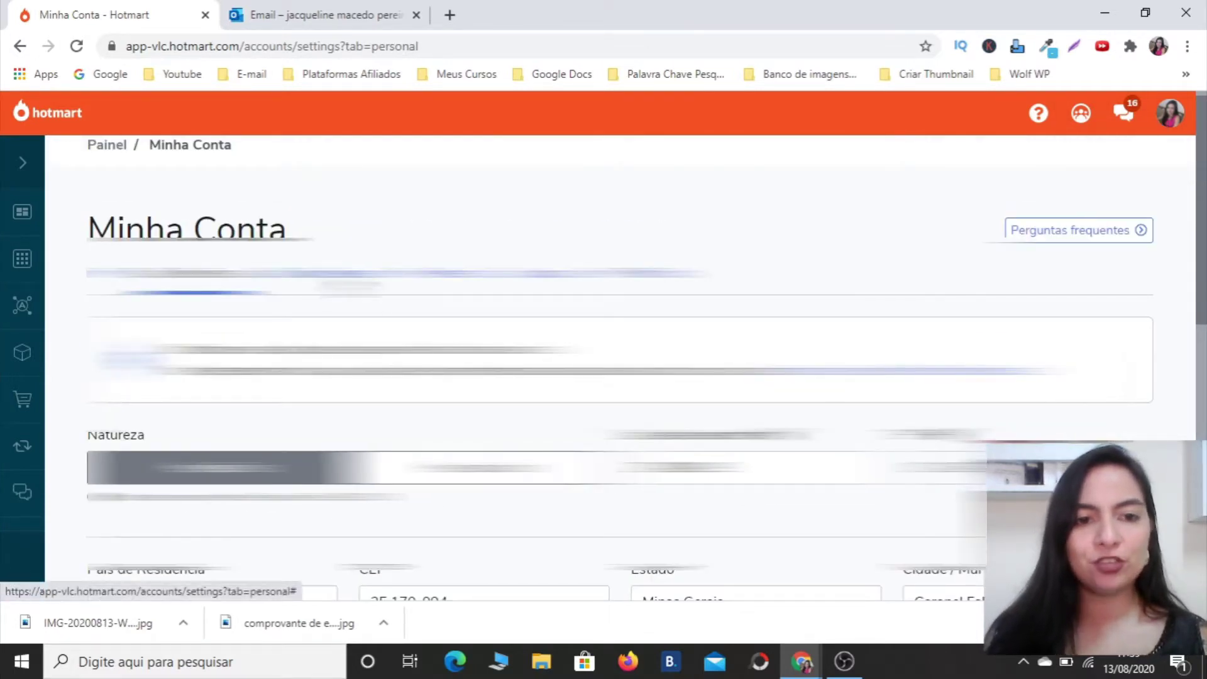
In Dados Financeiros, start a new HotPay account and enter the payee's full name.
click(339, 283)
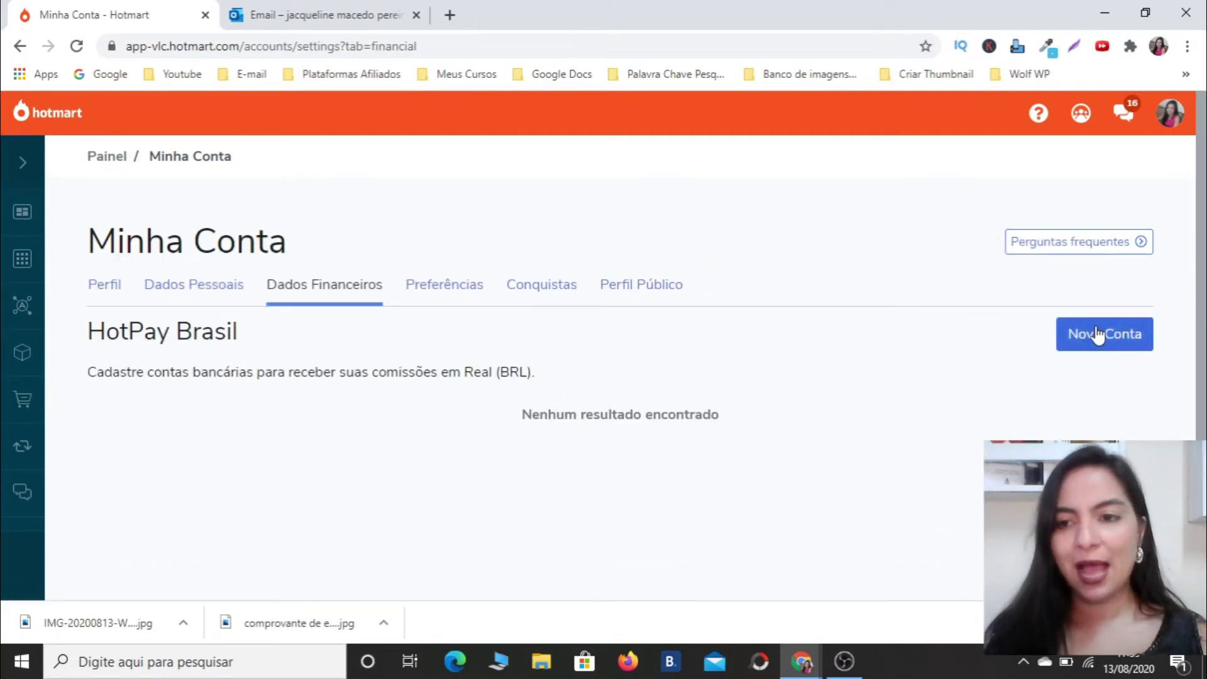
click(1099, 334)
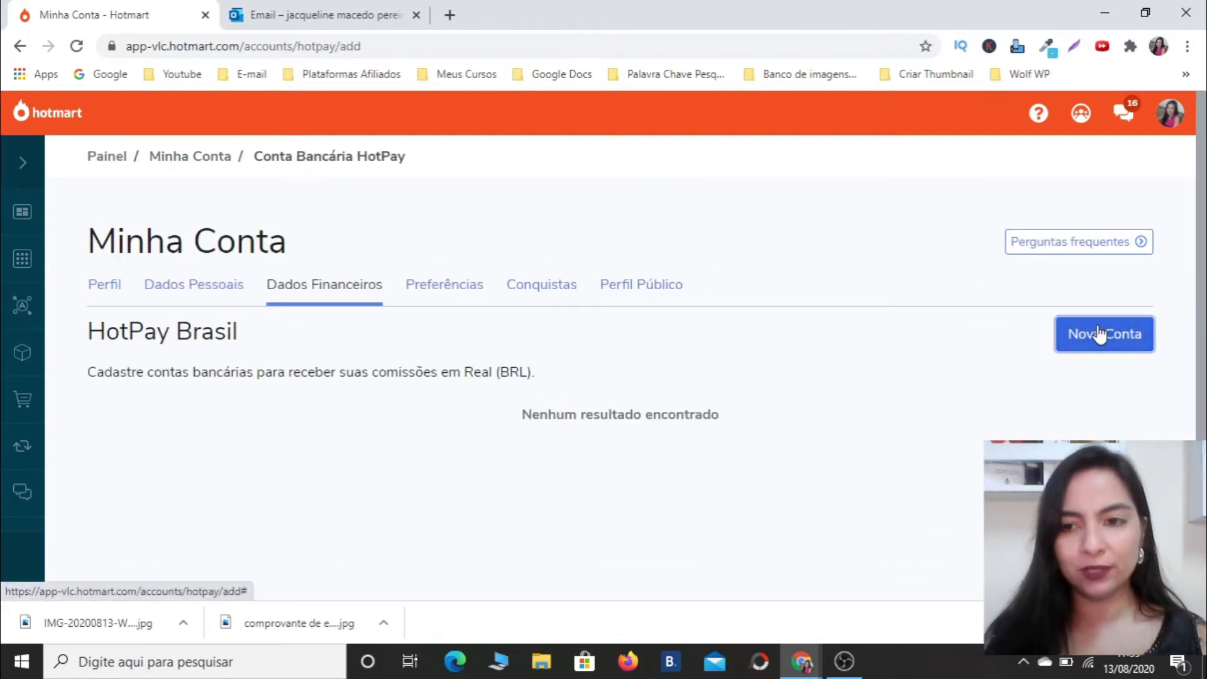
click(389, 431)
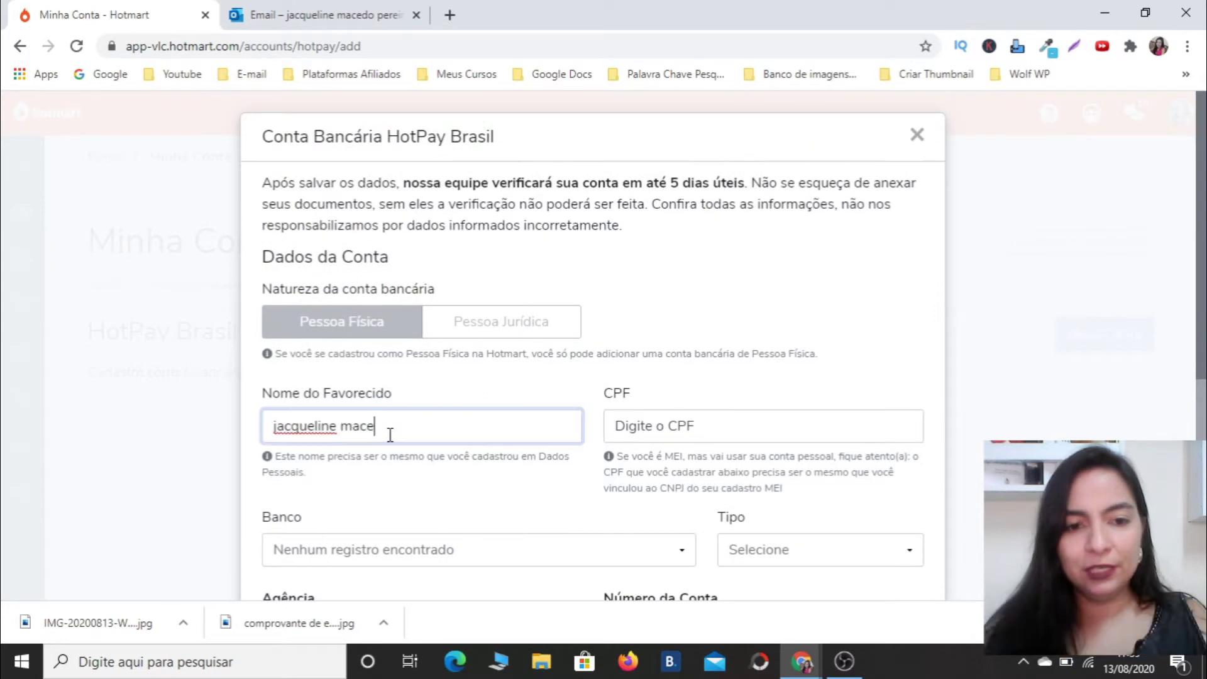
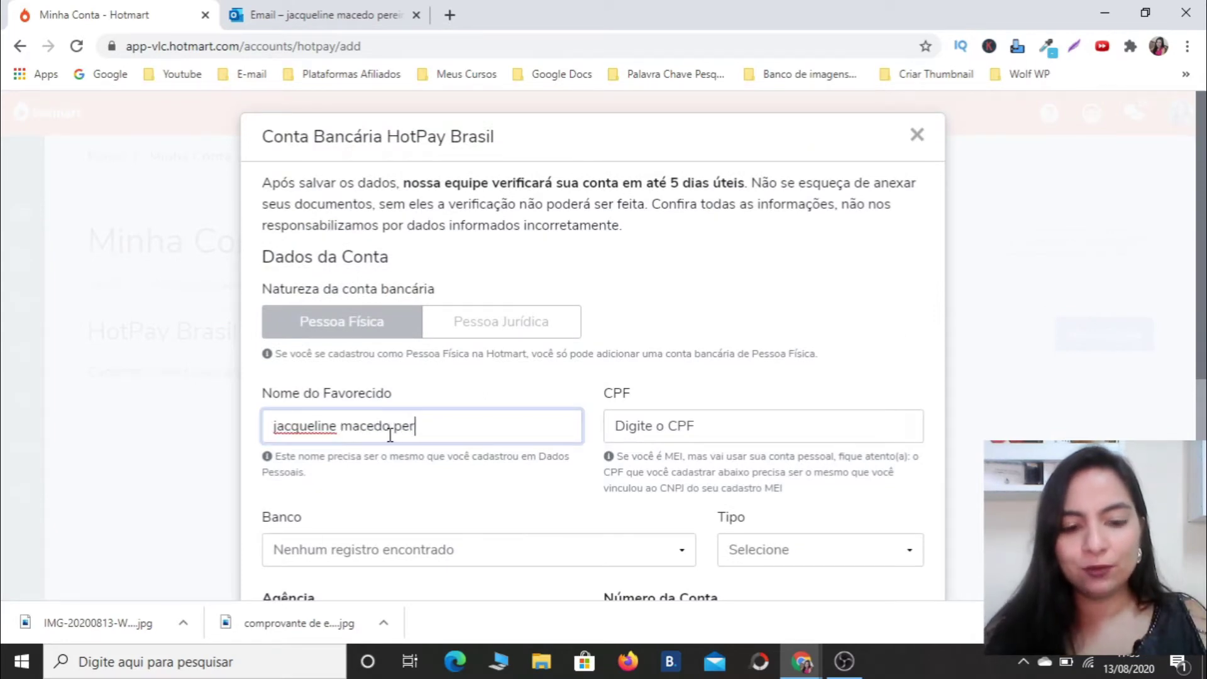
key(Tab)
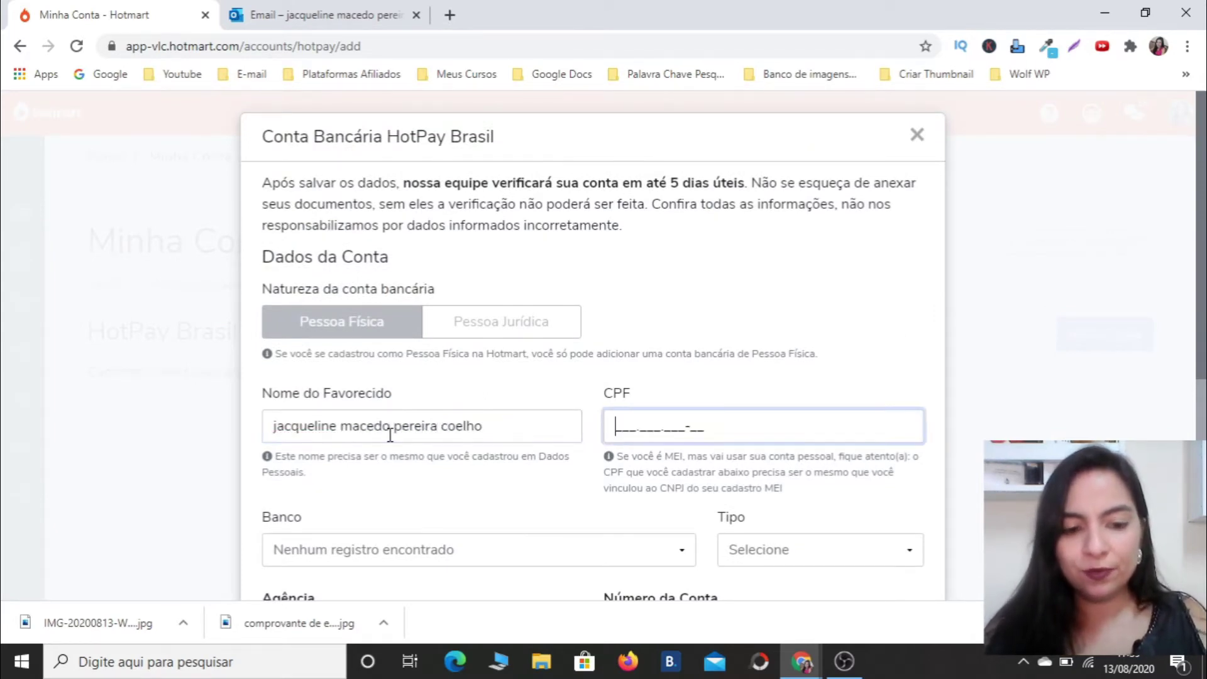
Choose bank 260 - NuConta(Nubank), type Conta Corrente, and fill Agência and Número da Conta.
key(Tab)
text(260)
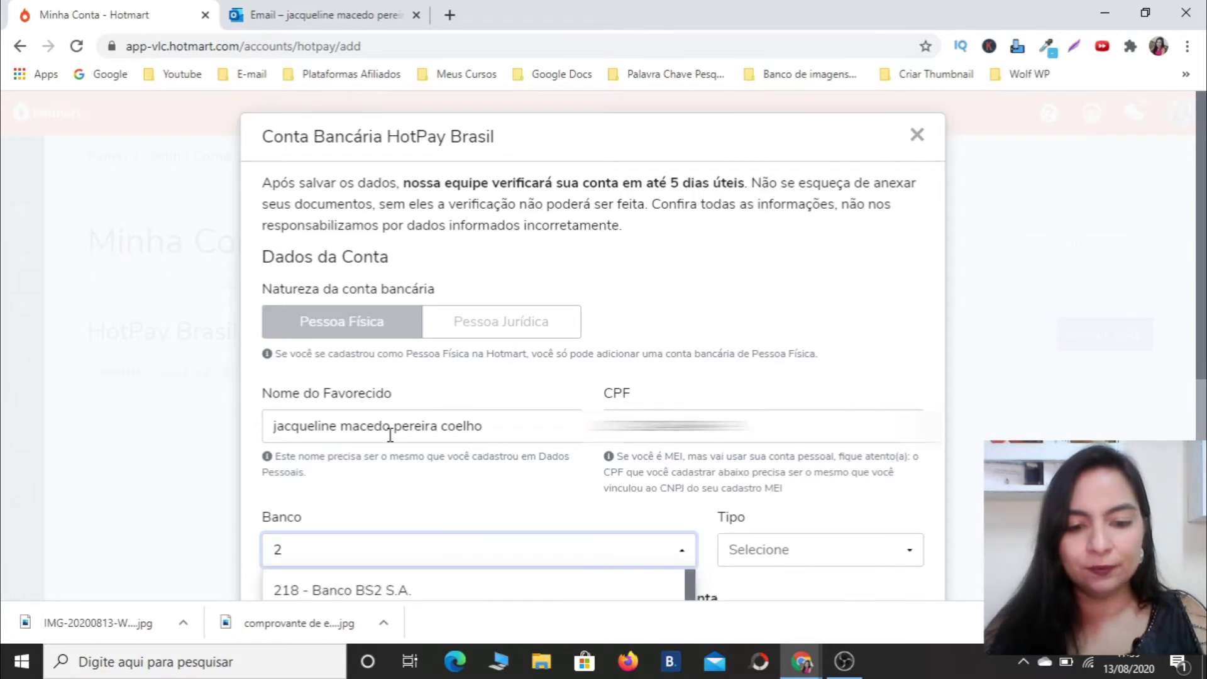
click(367, 591)
key(Tab)
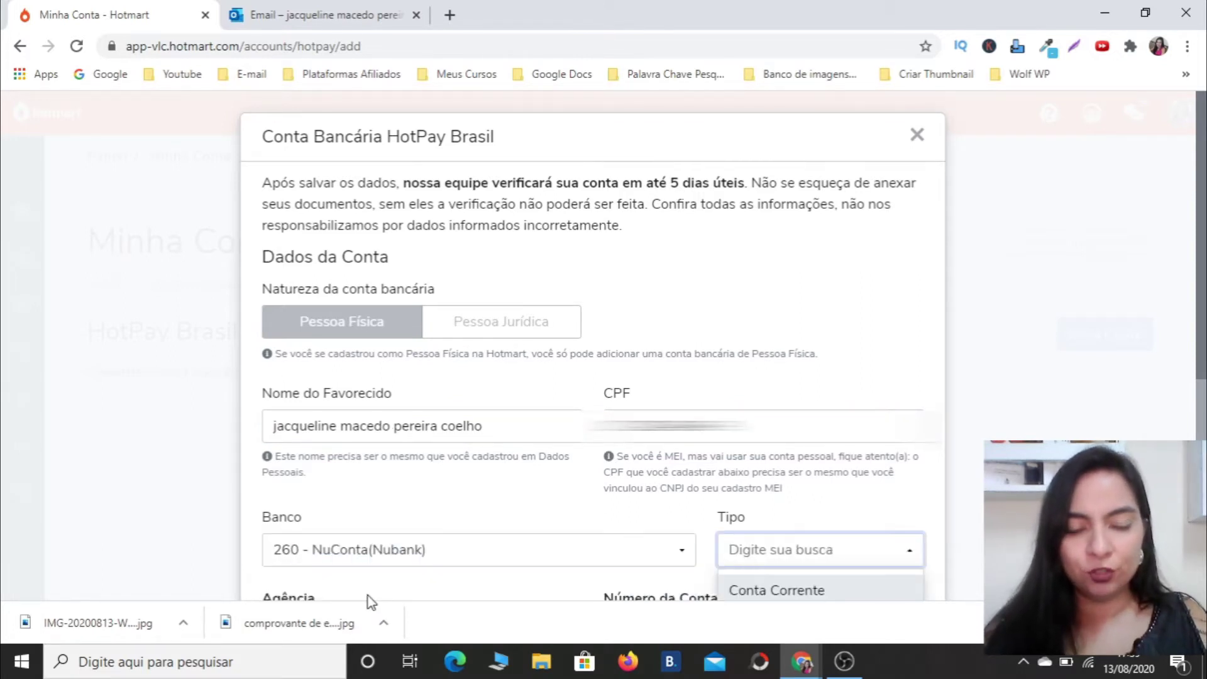
click(820, 597)
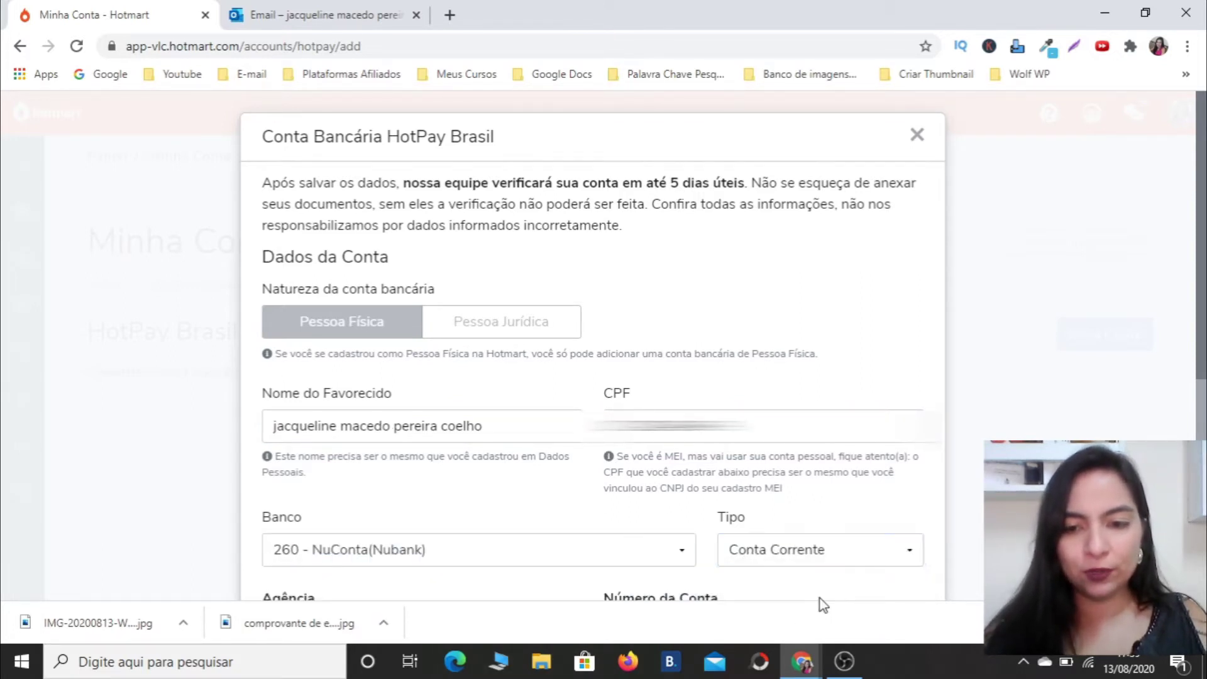
scroll(1174, 320, down, 4)
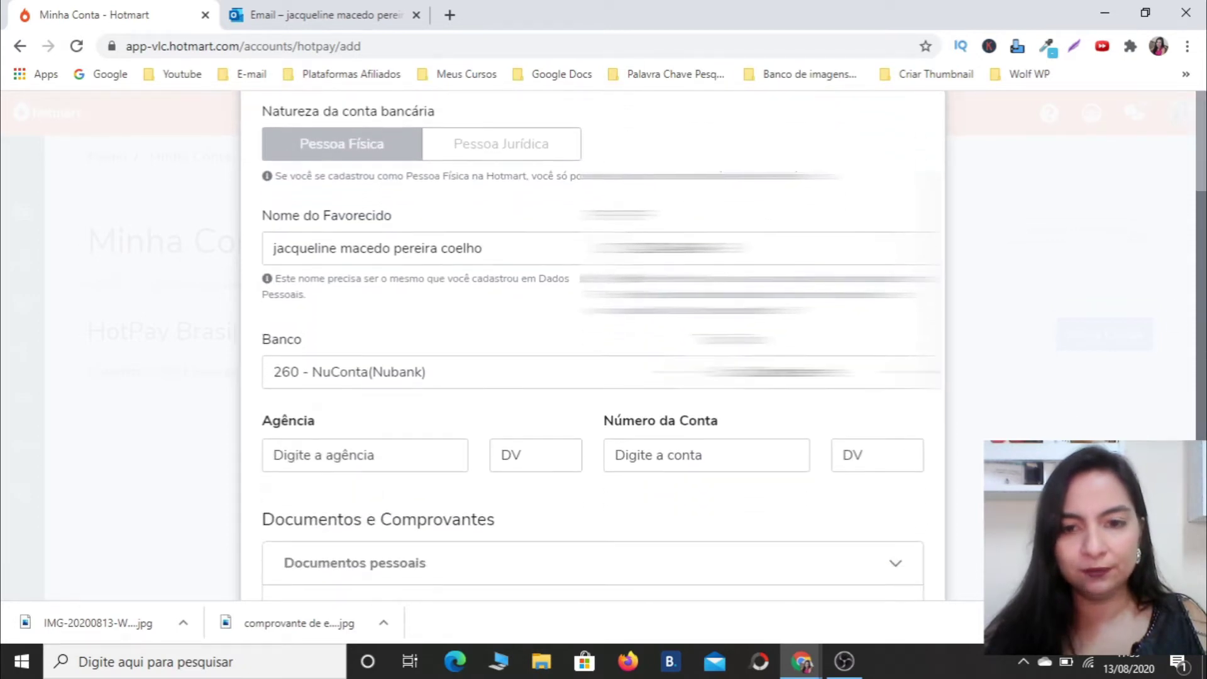
click(365, 394)
click(704, 394)
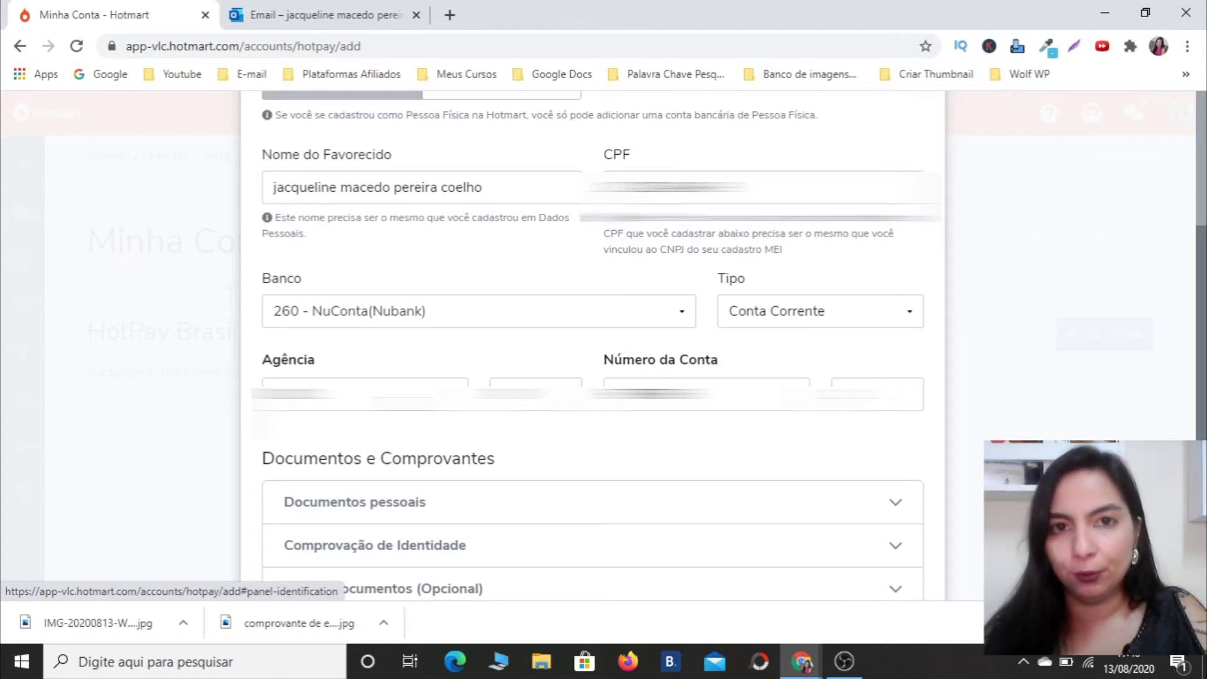
Upload IMG_20200813_173620.jpg as Comprovação de Identidade and expand Outros documentos.
scroll(590, 345, down, 3)
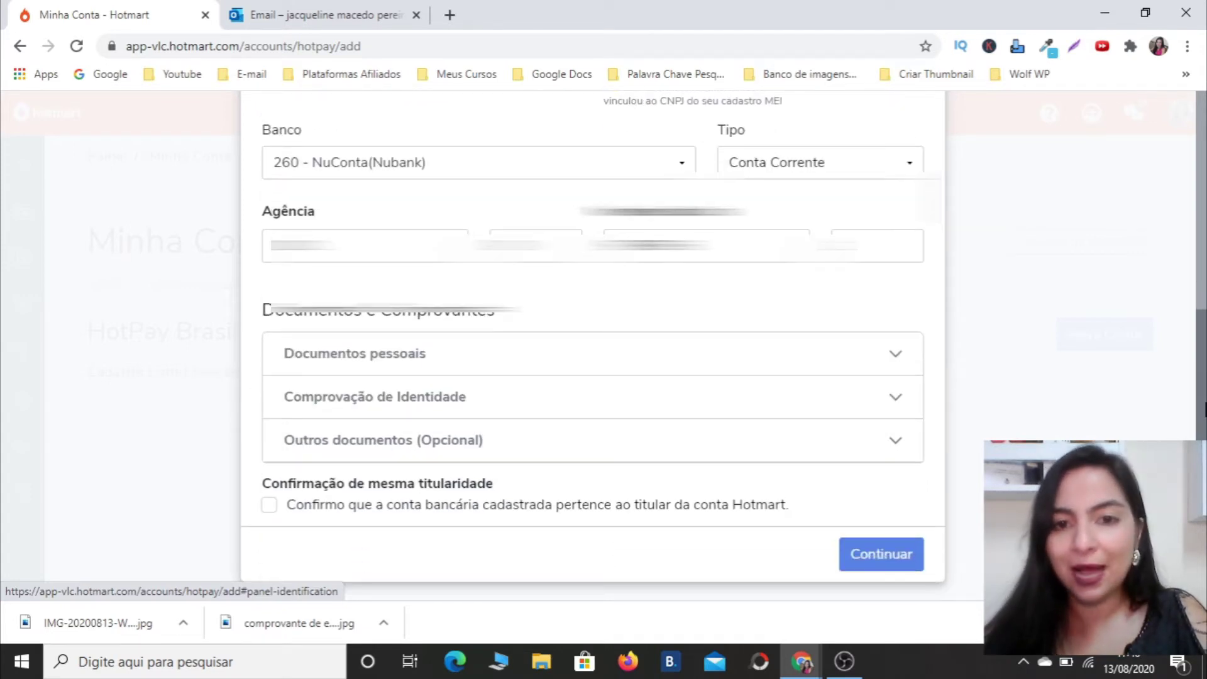
click(488, 365)
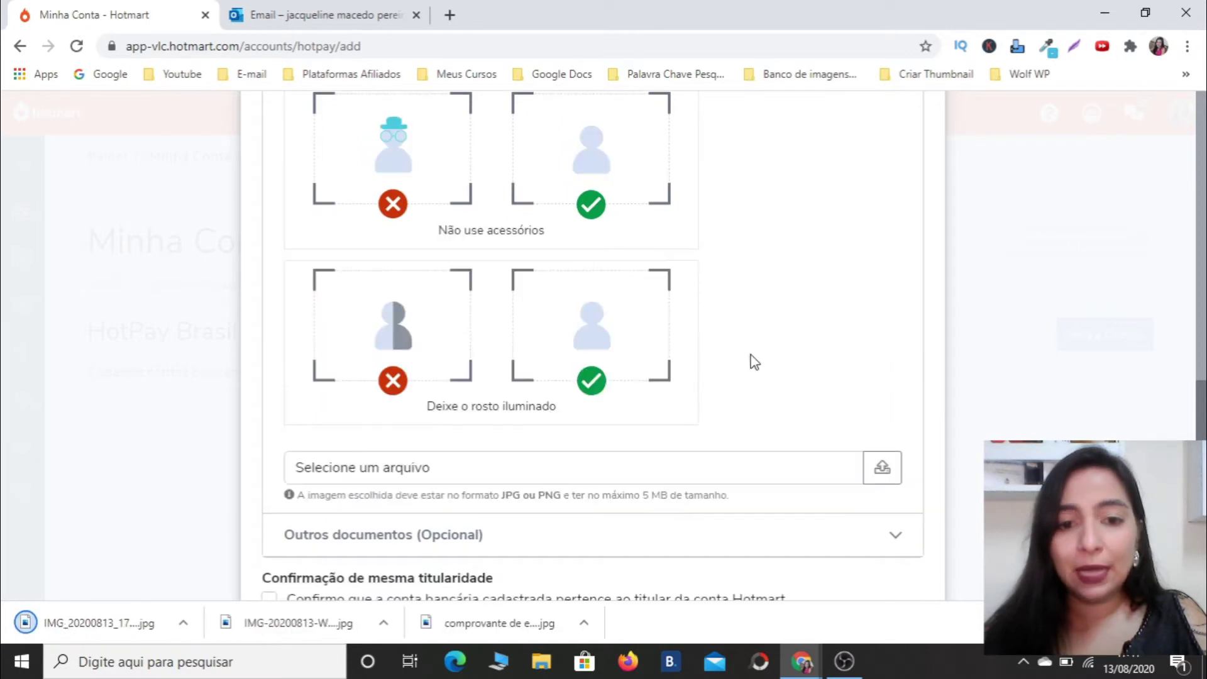
click(898, 484)
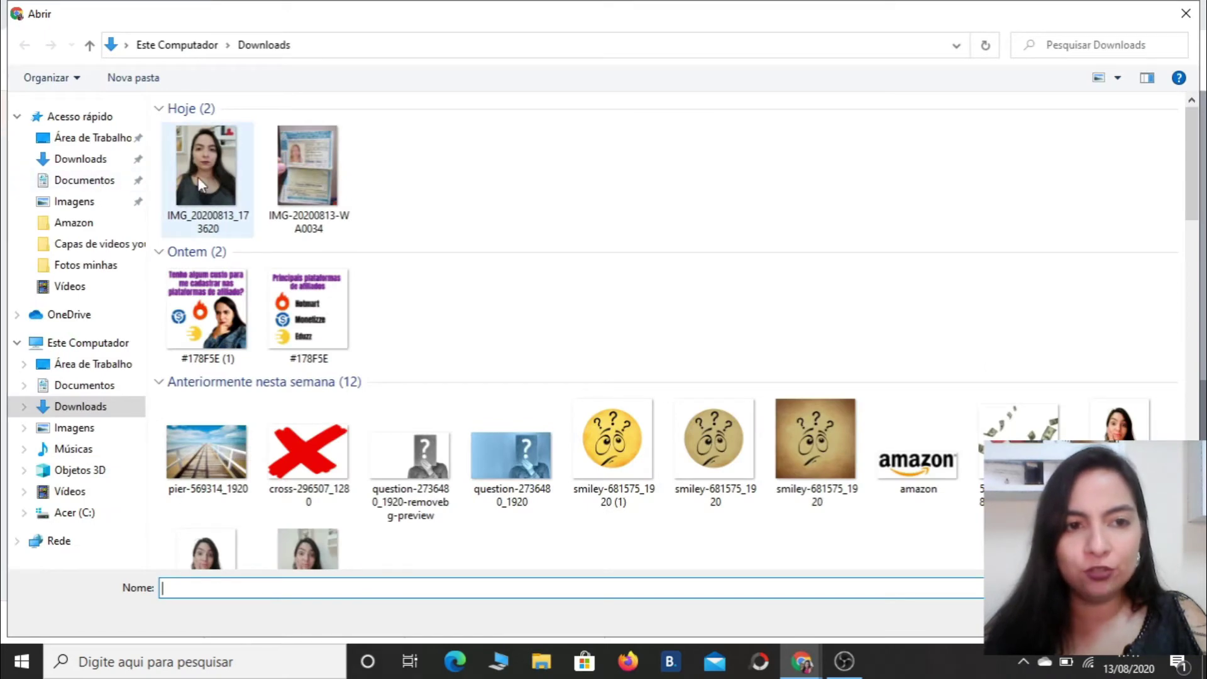
double_click(200, 173)
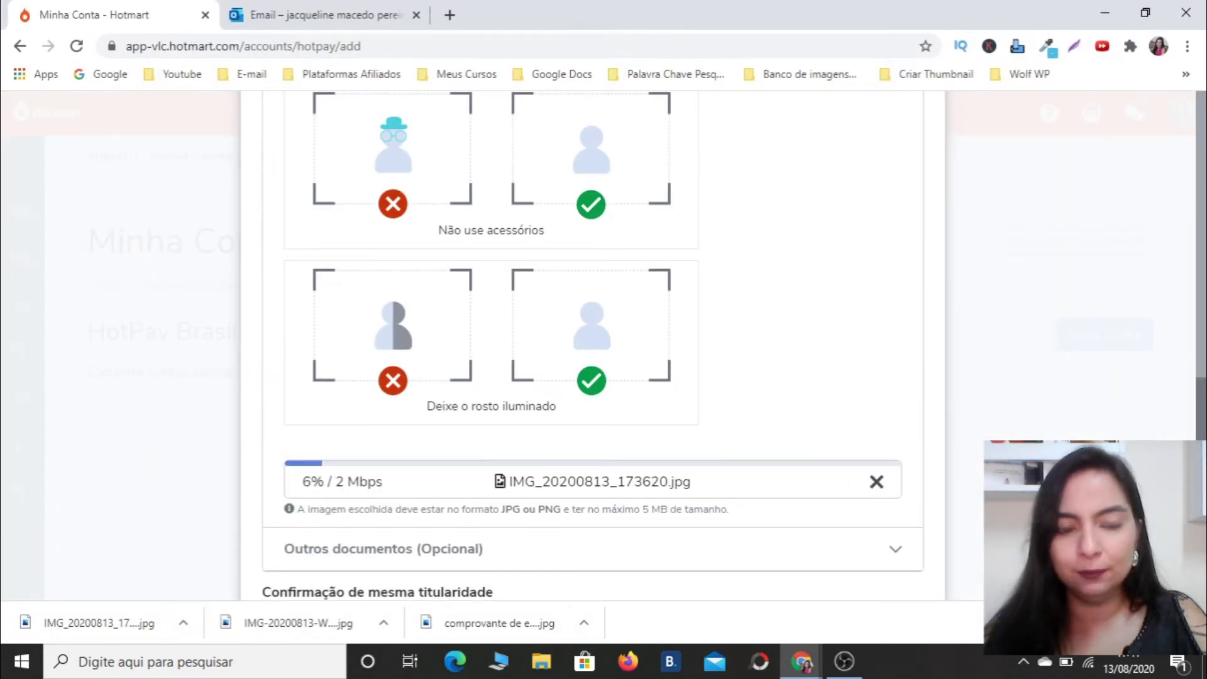
click(539, 547)
scroll(539, 523, down, 4)
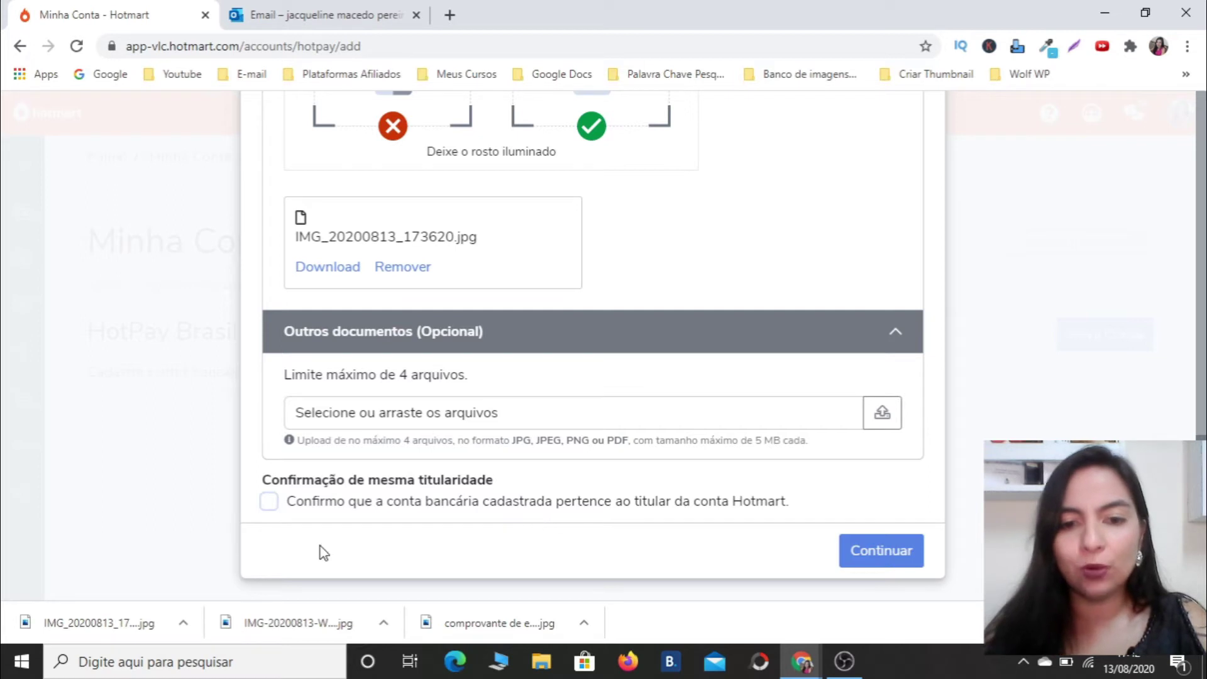
Tick the same-holder confirmation and review the form, including the 5-business-day verification note.
click(270, 501)
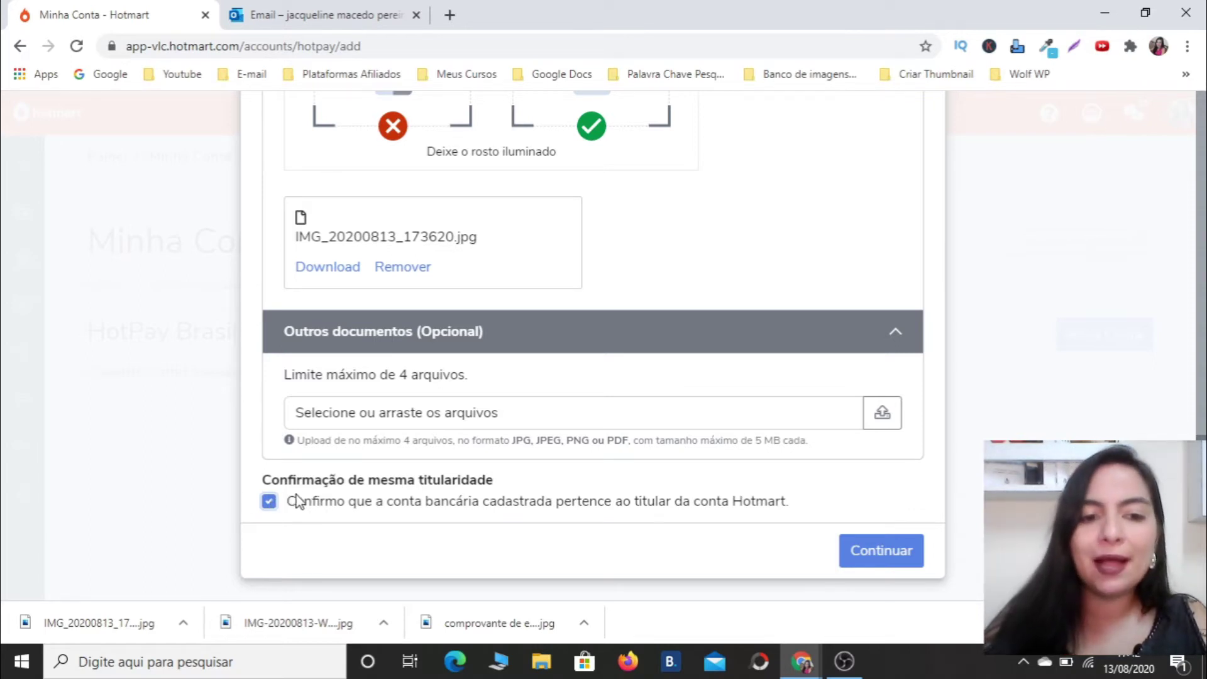
scroll(1204, 316, up, 10)
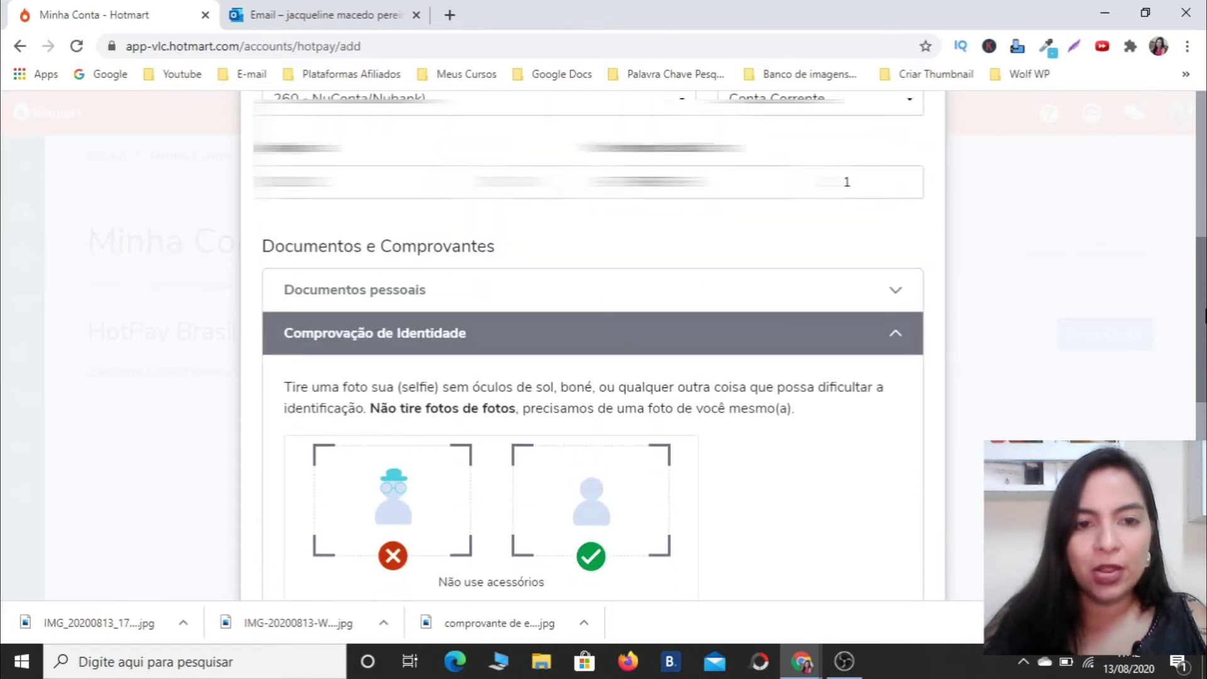
scroll(1203, 316, down, 1)
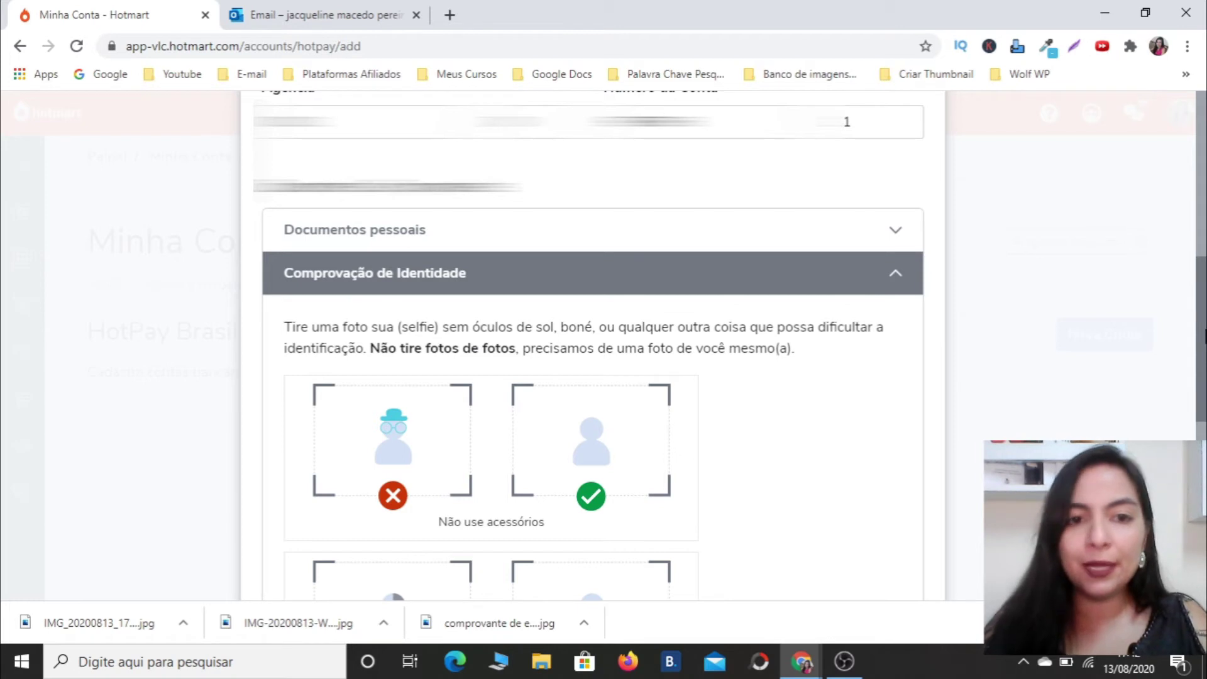
scroll(1204, 336, down, 5)
scroll(1204, 352, up, 3)
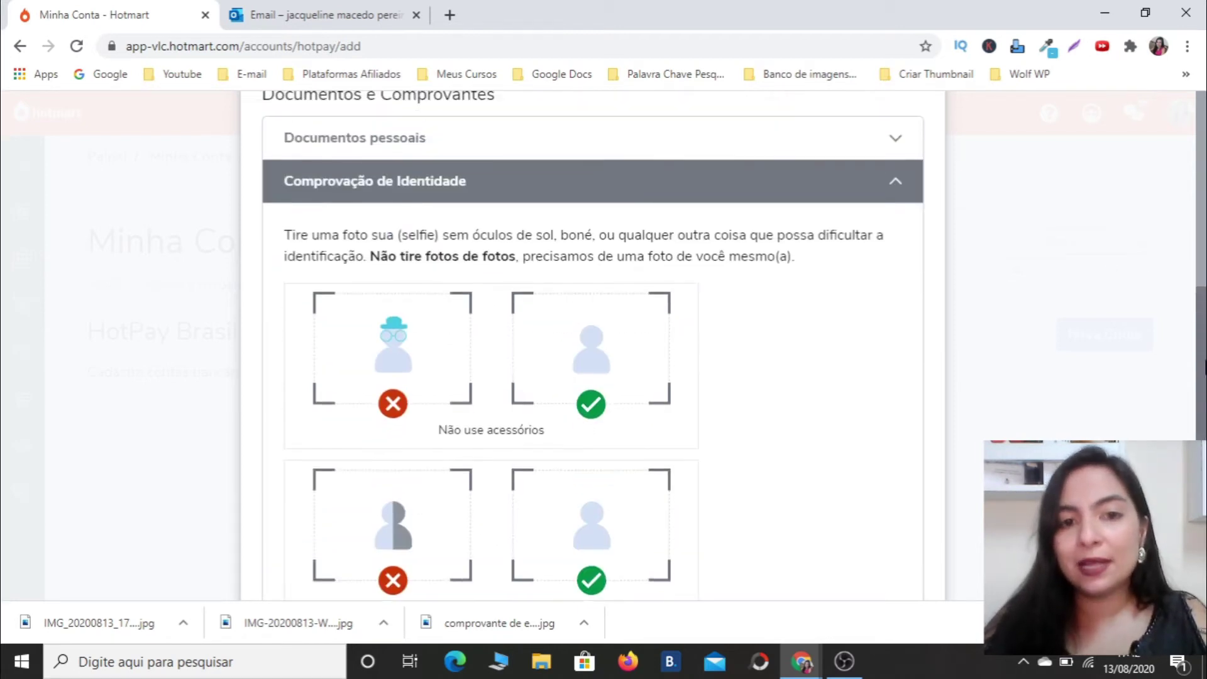
drag(1204, 368, 1205, 517)
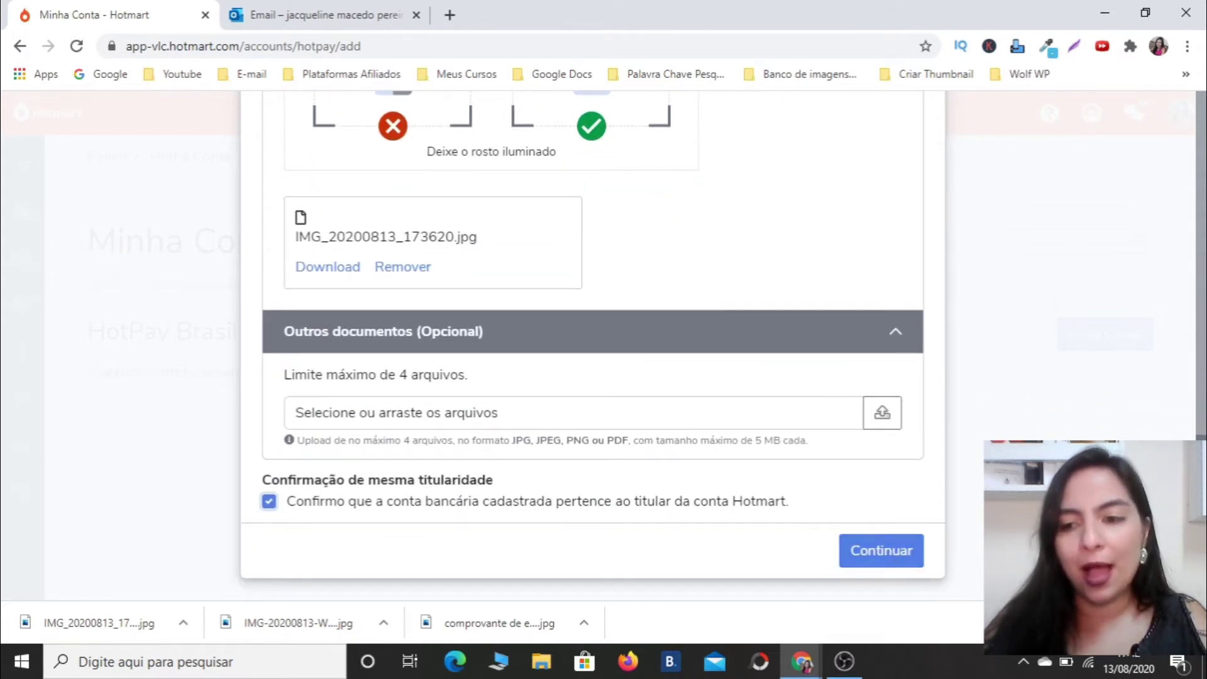
drag(1204, 517, 1205, 130)
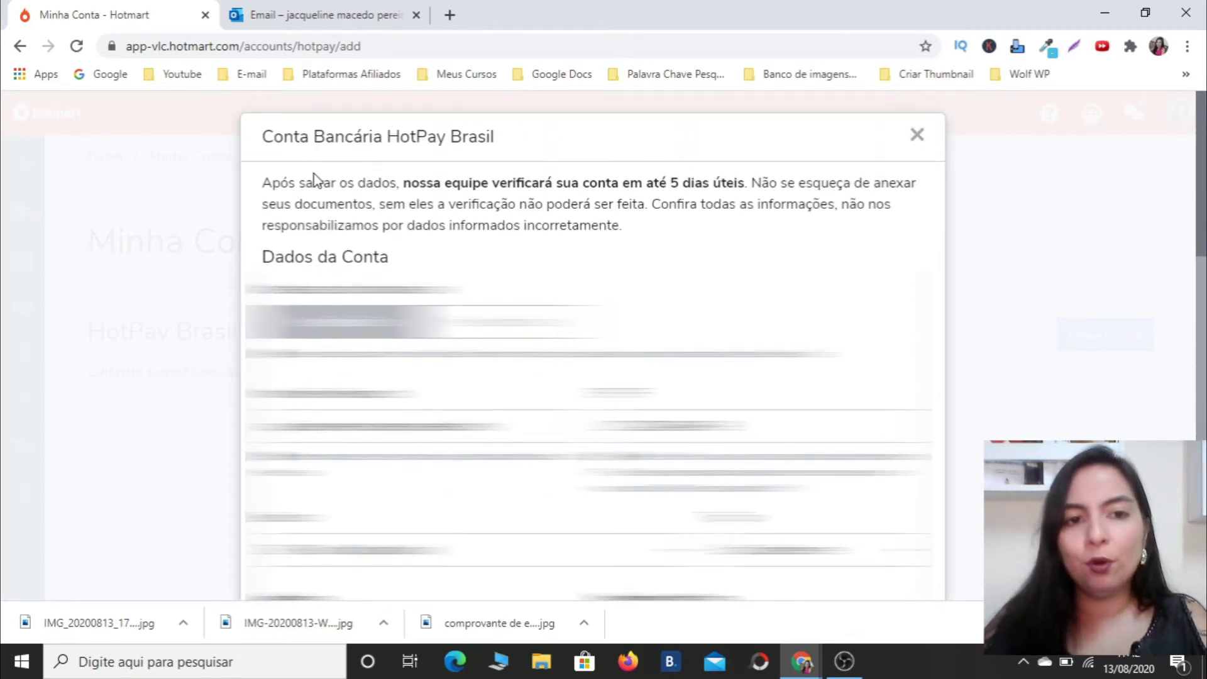
drag(323, 183, 802, 177)
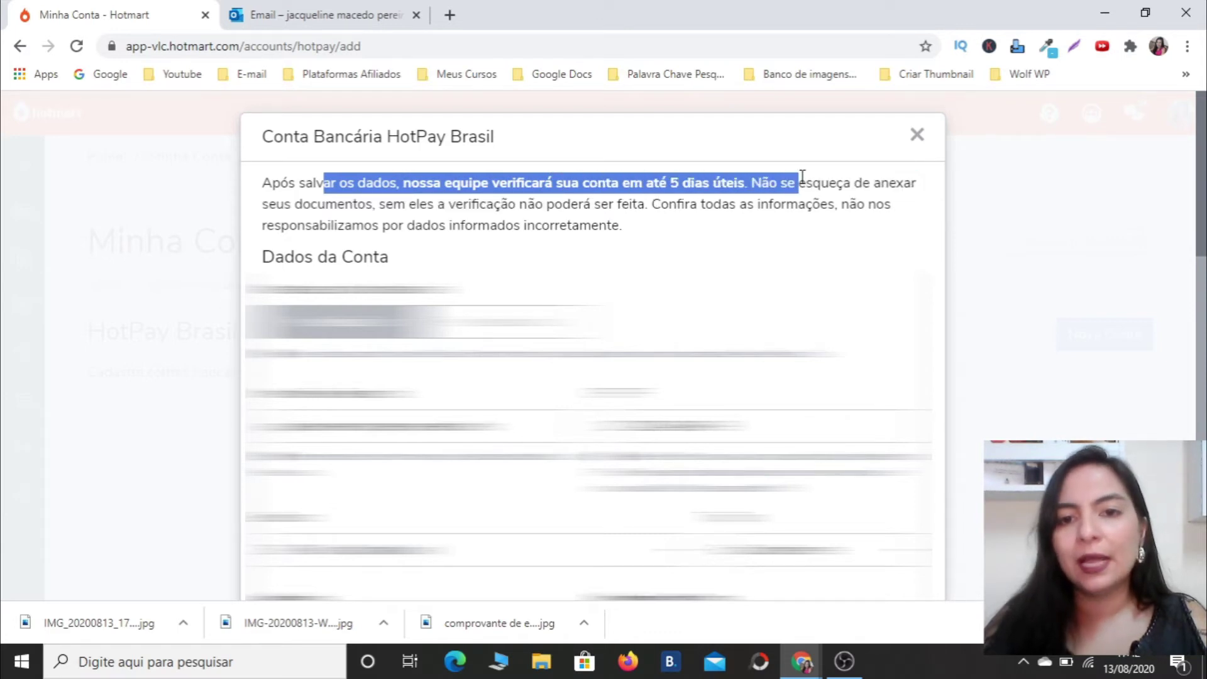
click(802, 176)
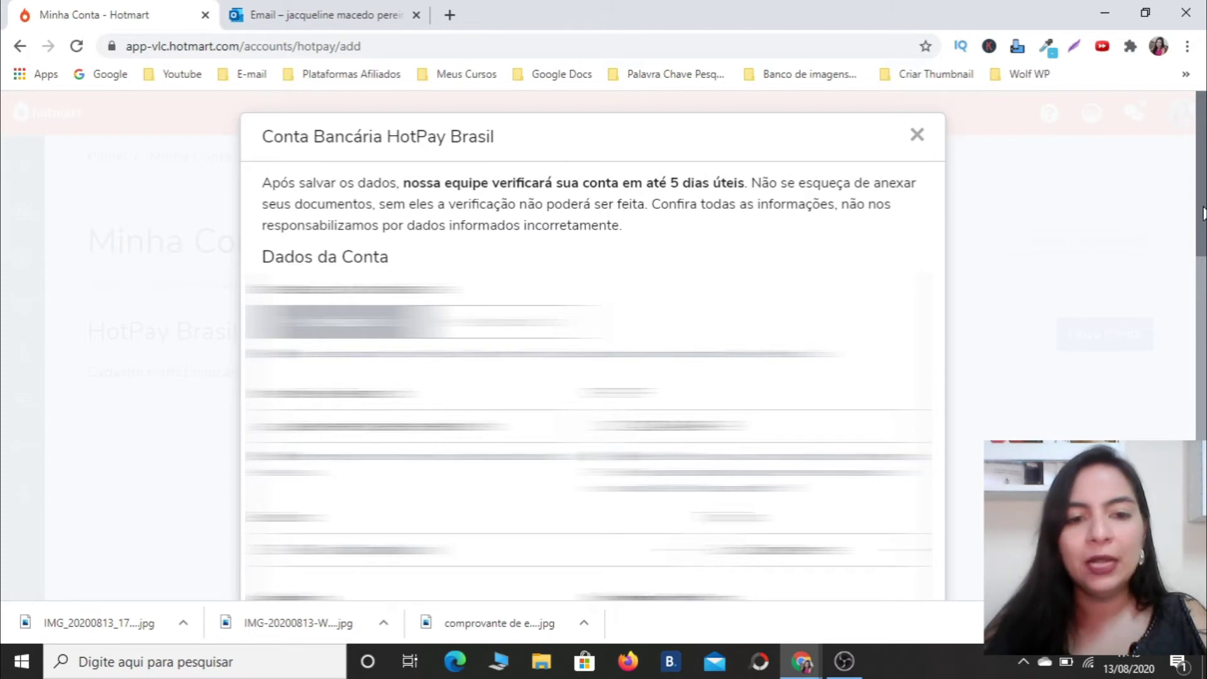
drag(1202, 214, 1204, 562)
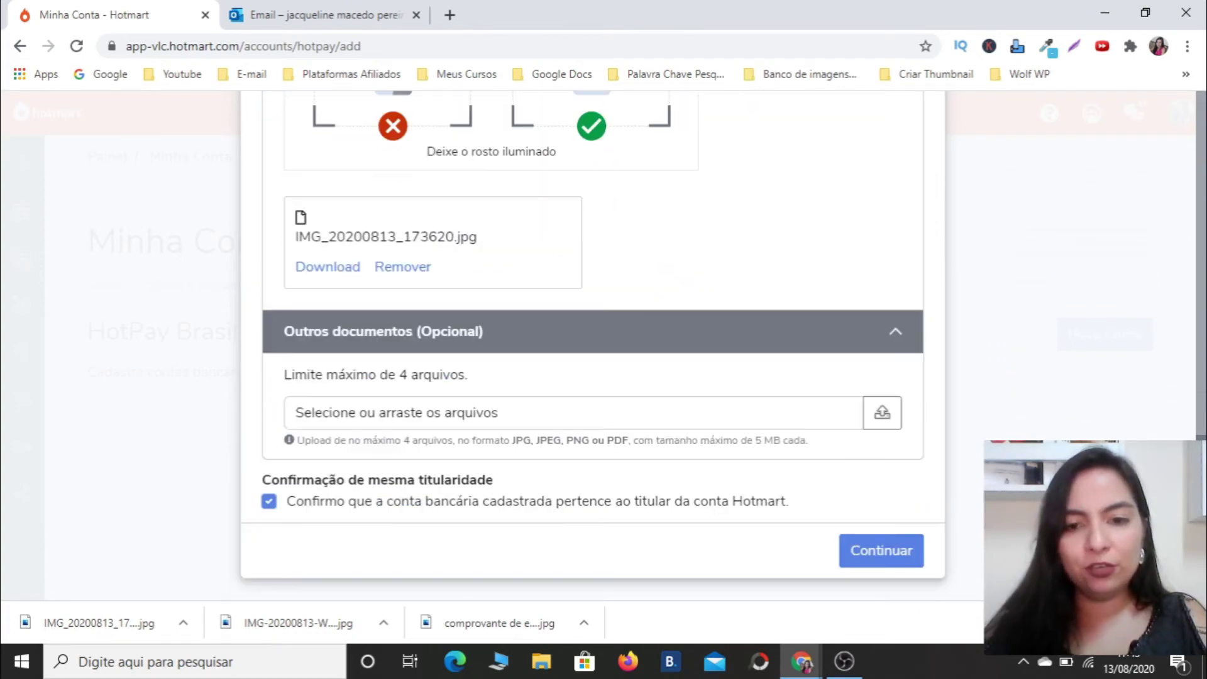
Continue, enter the emailed security key in Chave de segurança, and save the NuConta account.
click(897, 557)
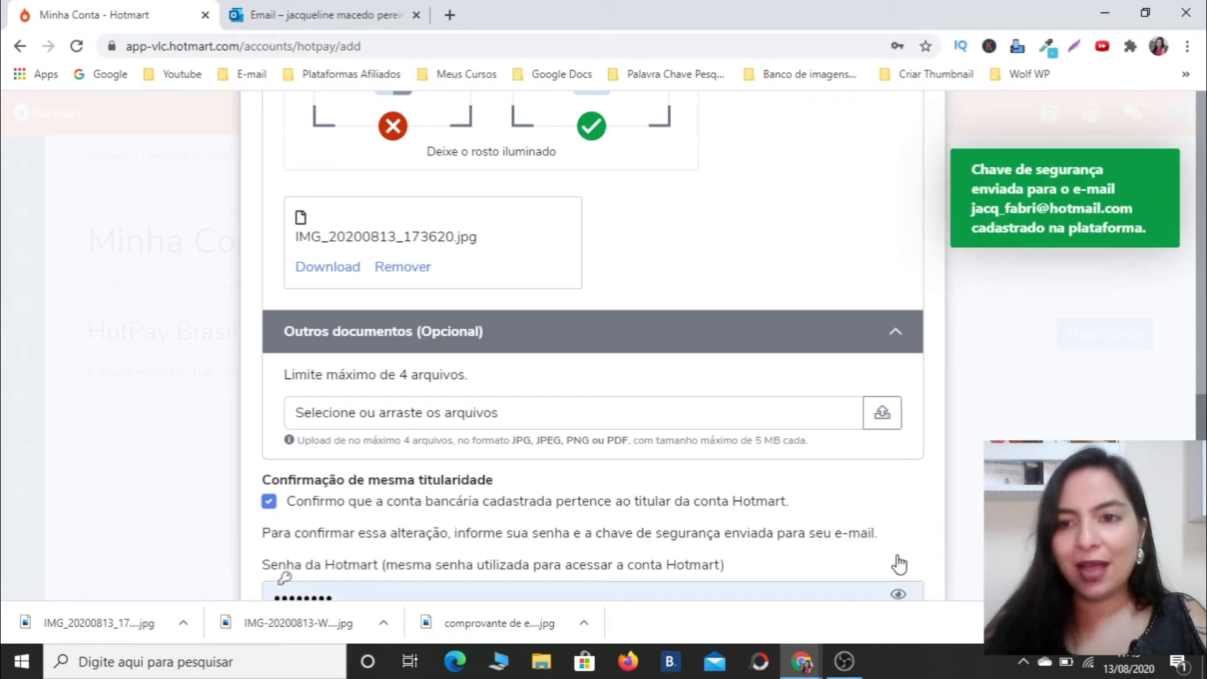
scroll(406, 531, down, 1)
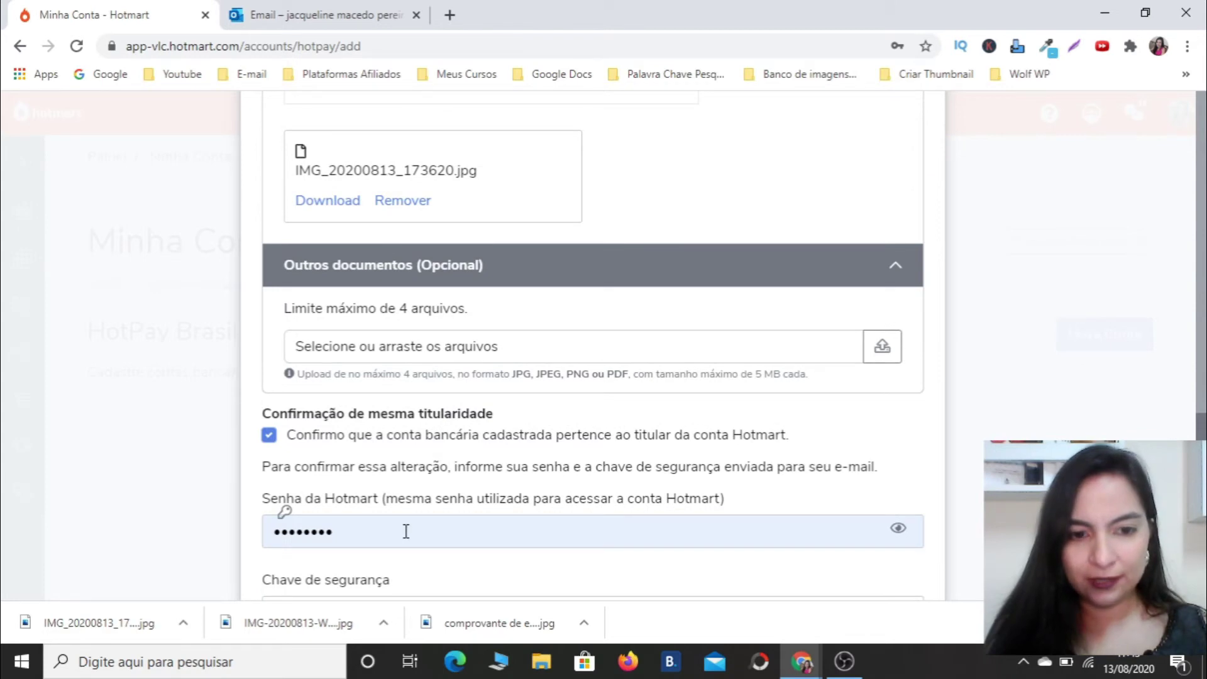
scroll(1073, 404, down, 2)
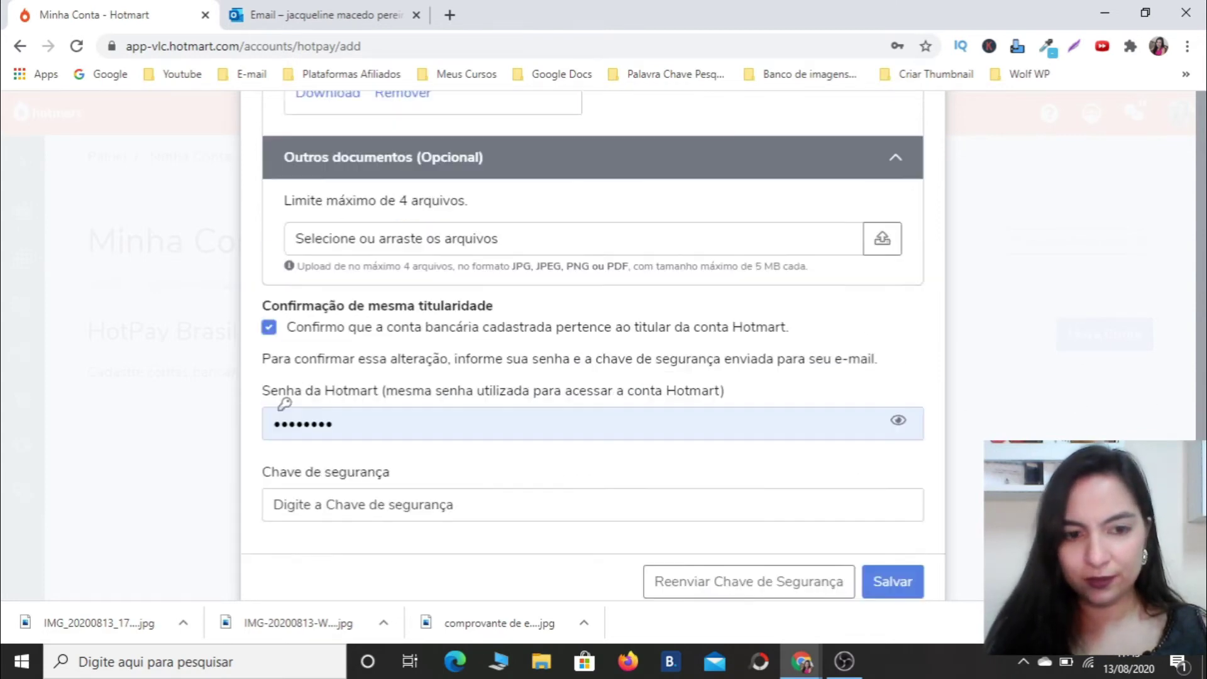
click(455, 485)
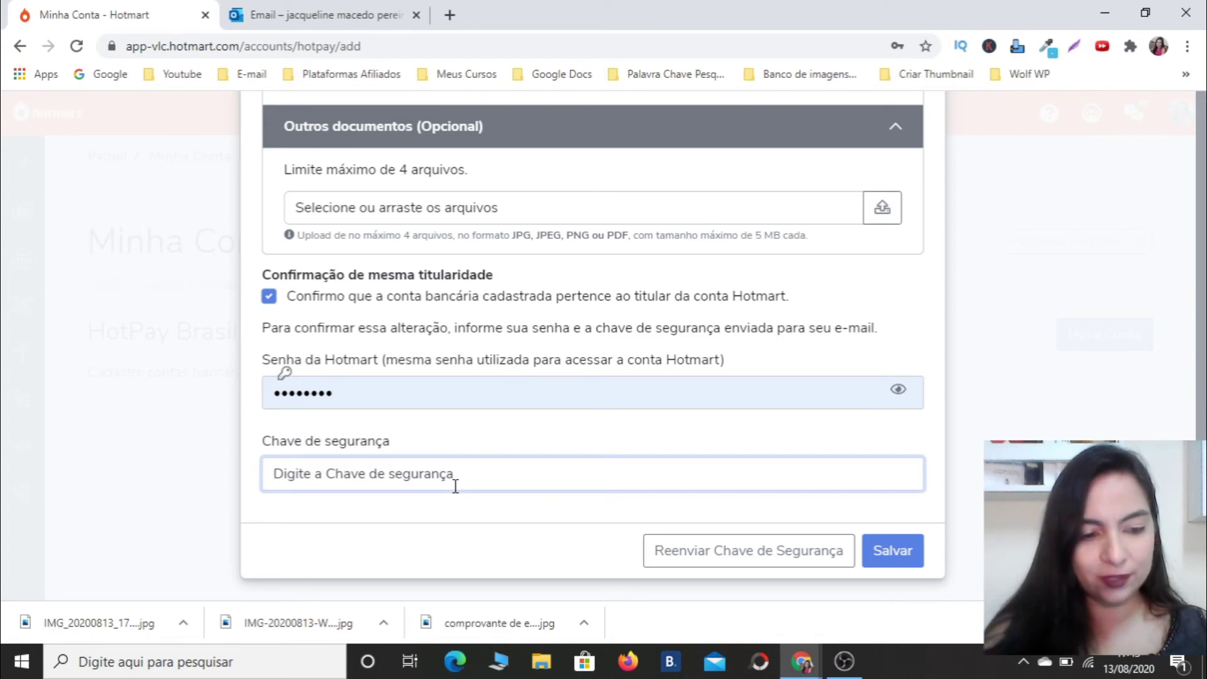
key(Caps_Lock)
text(Y)
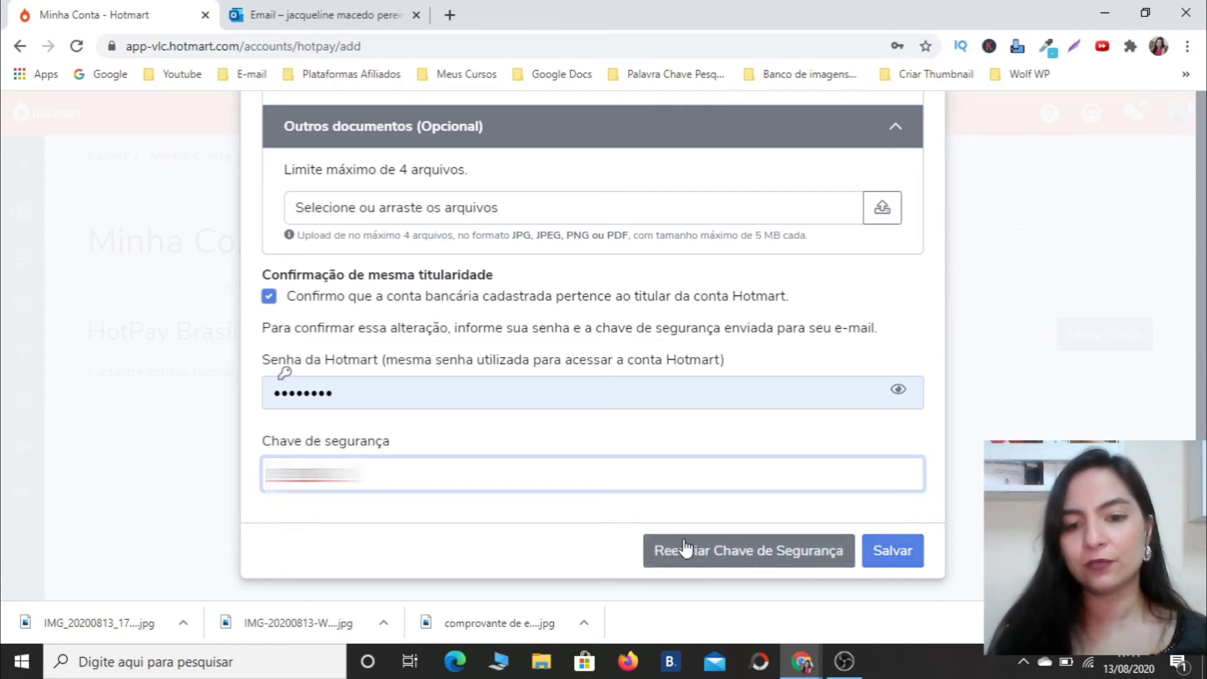
click(888, 559)
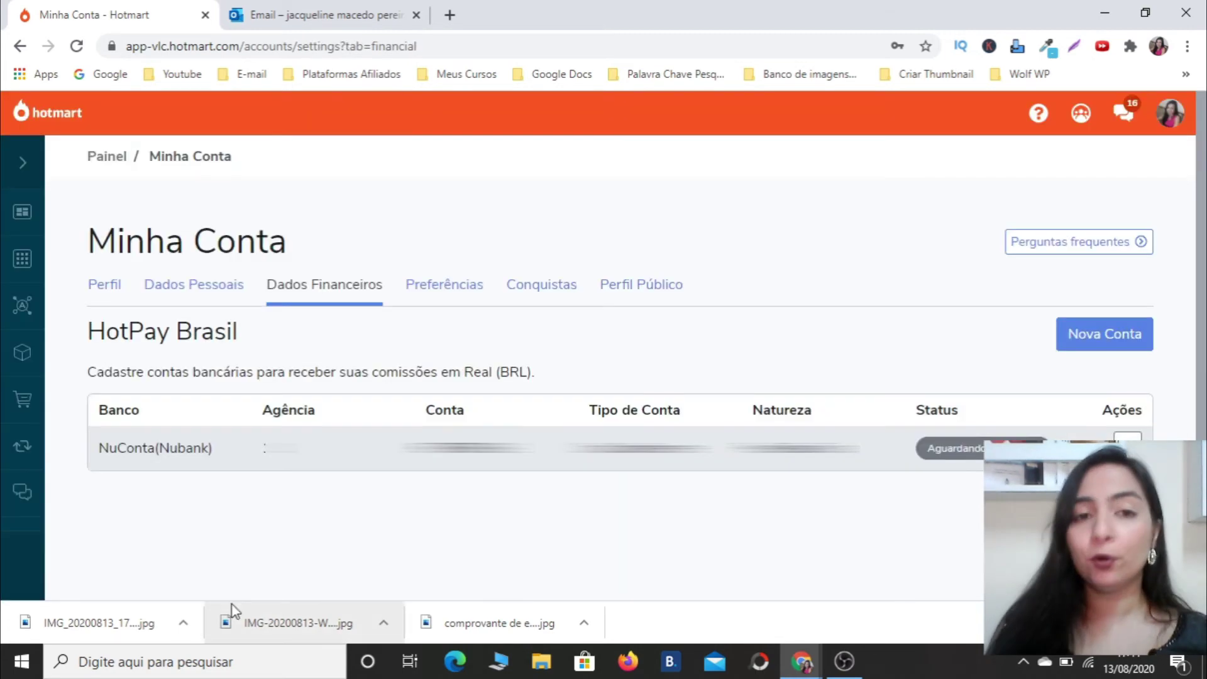